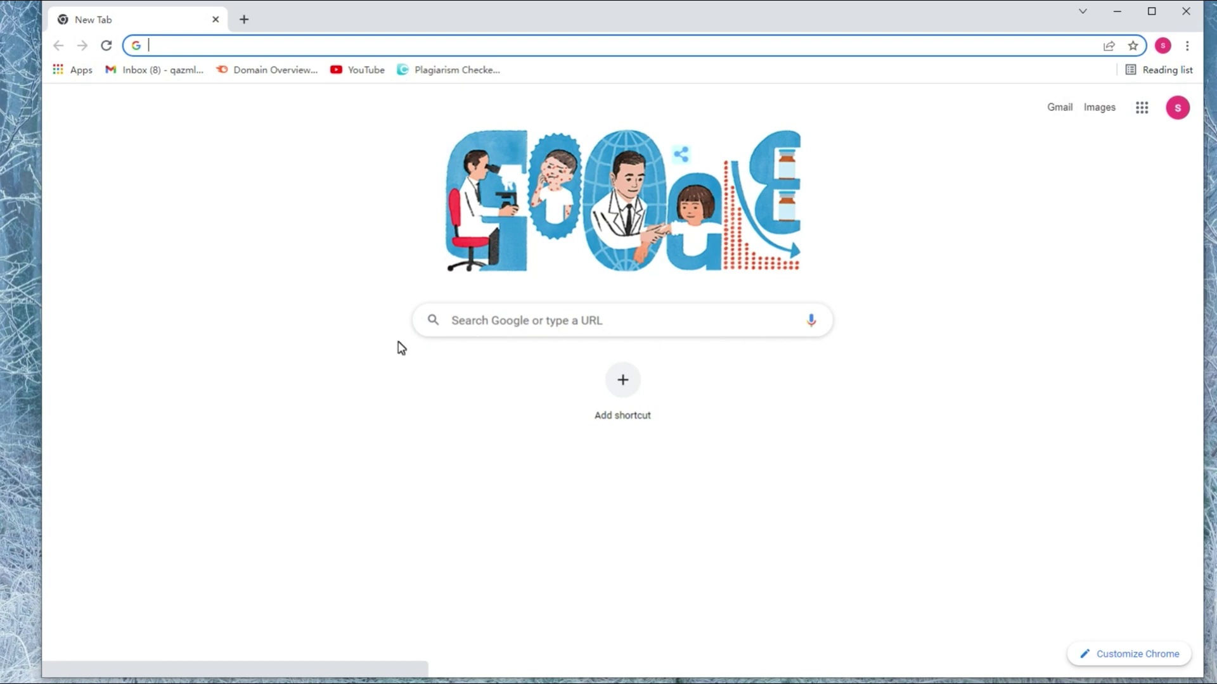
# Step: Search Google for 'netflix' and open the Netflix Movies sitelink in a new tab
pyautogui.click(483, 320)
pyautogui.write('n')
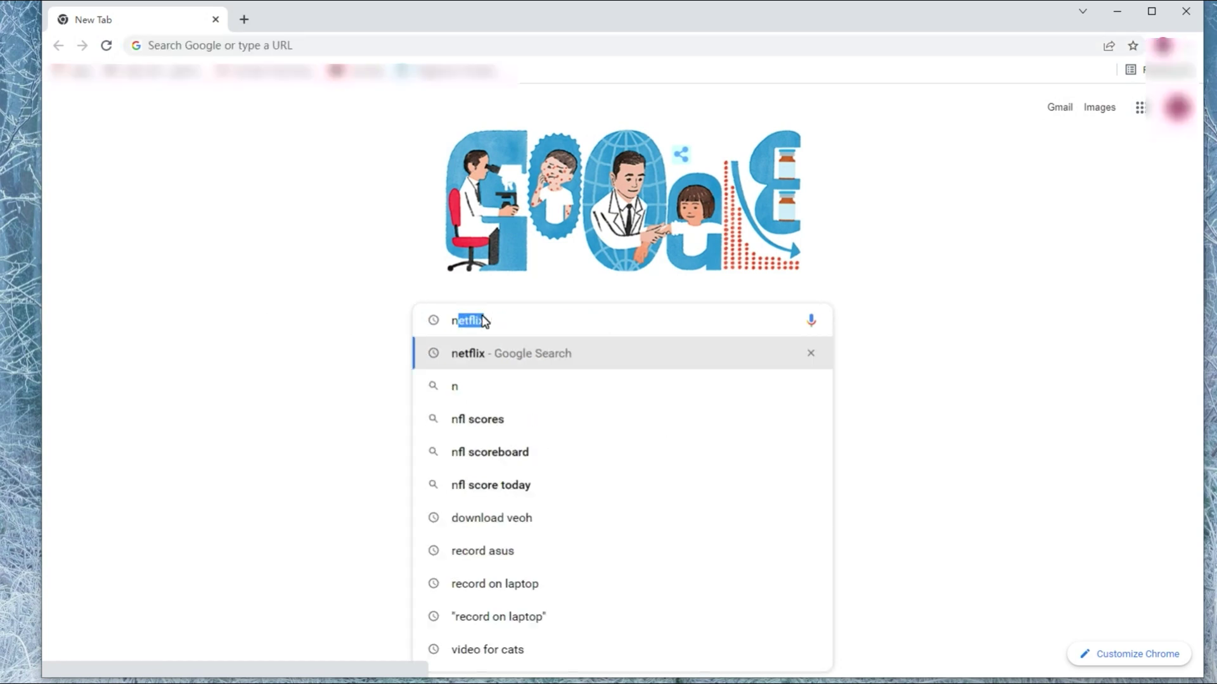
pyautogui.write('et')
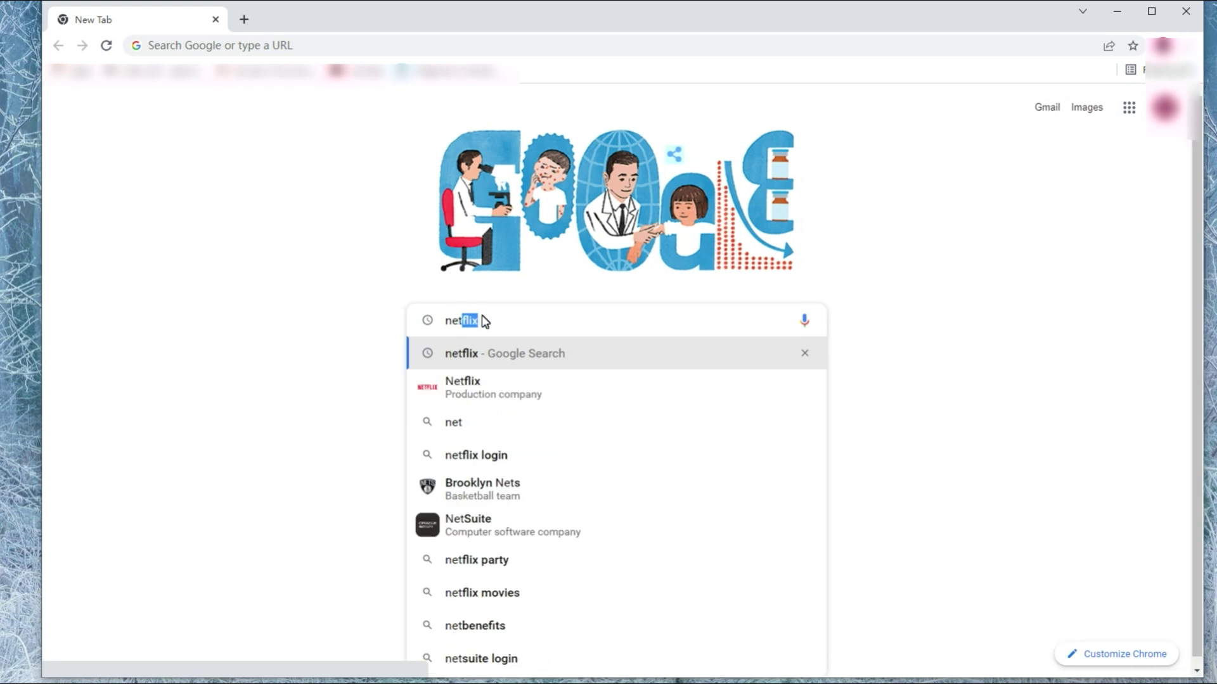
pyautogui.click(471, 387)
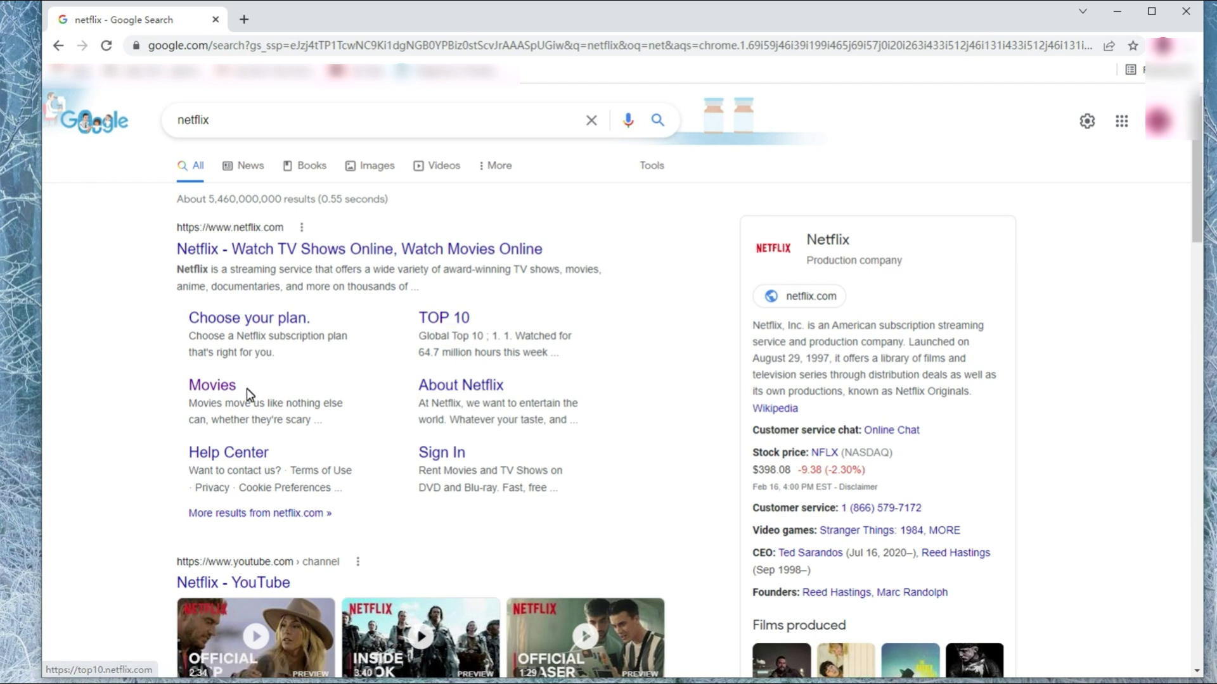
pyautogui.rightClick(240, 385)
pyautogui.click(244, 389)
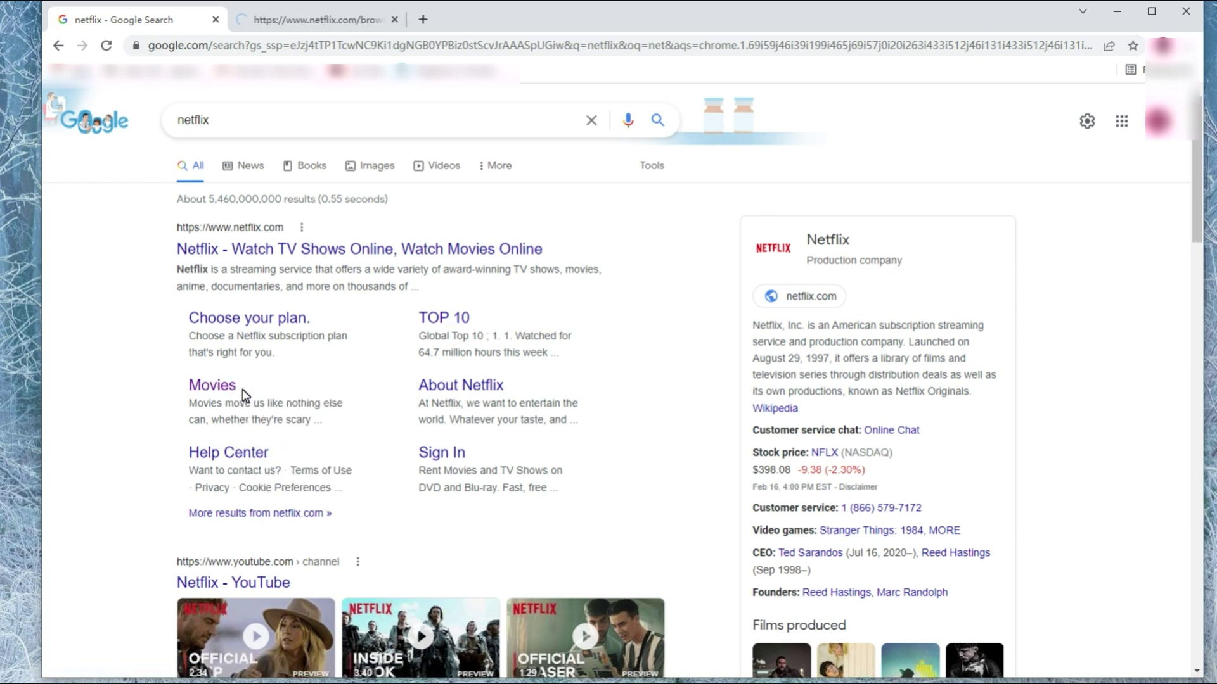
pyautogui.click(285, 23)
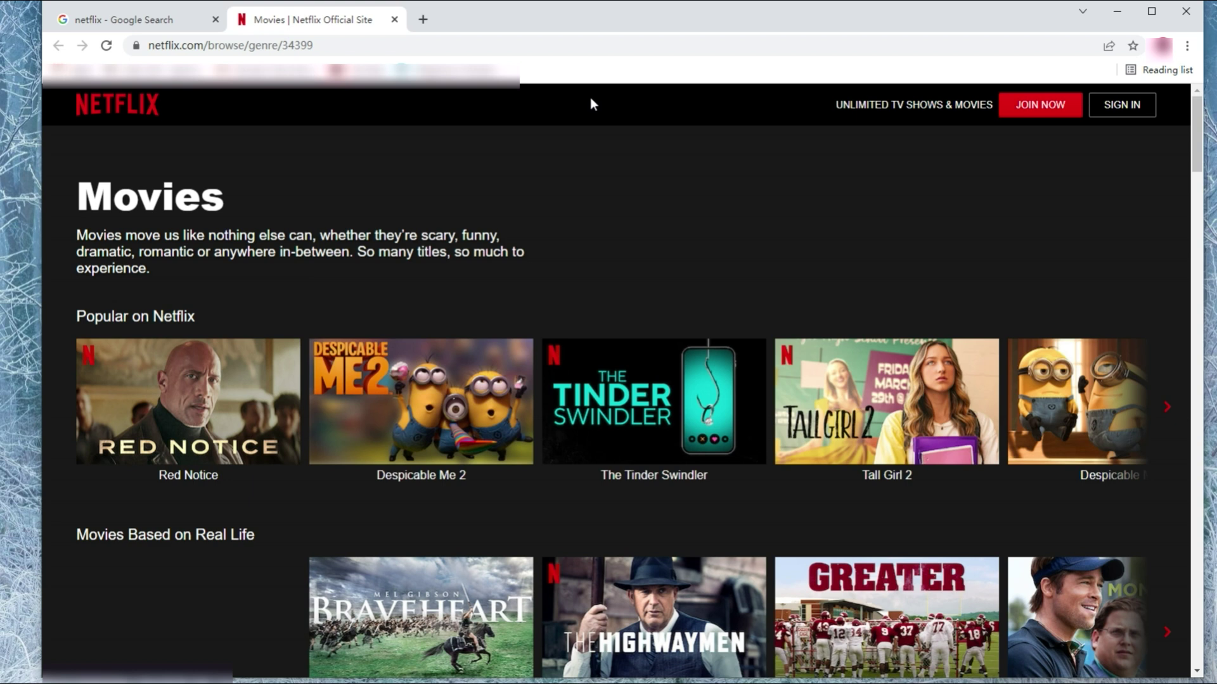
# Step: Scroll the Netflix Movies page past Horror, Dramas and Thrillers to Award-Winning Films
pyautogui.scroll(-1, 584, 114)
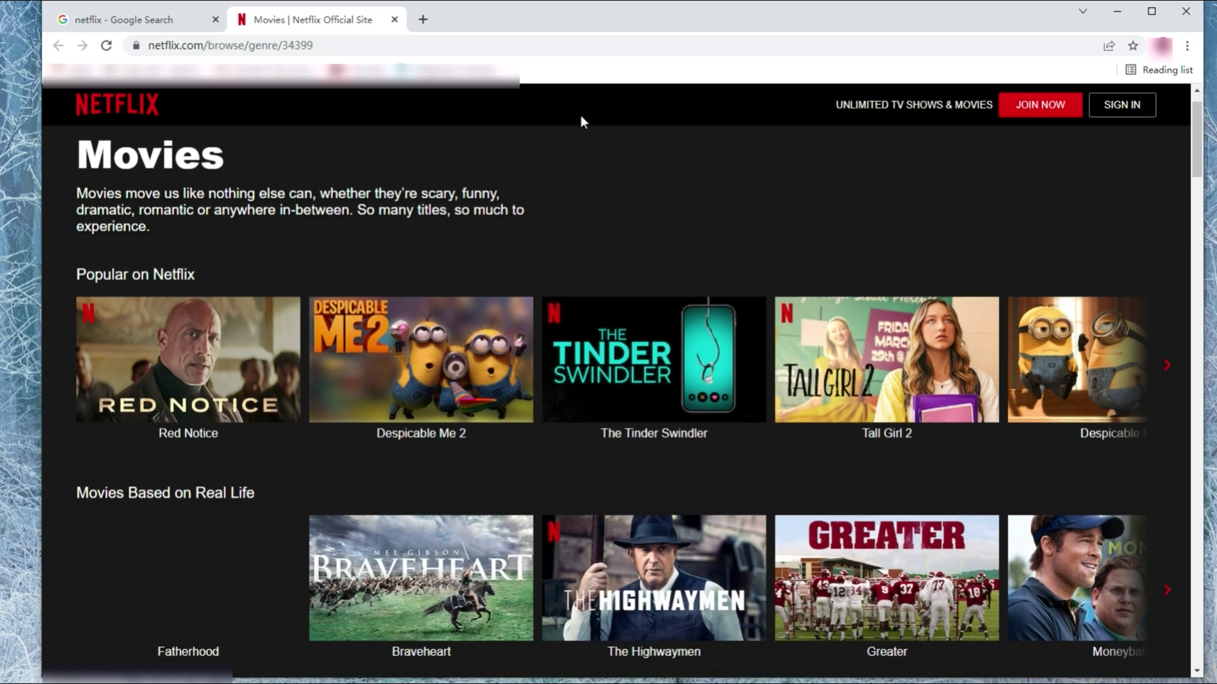
pyautogui.scroll(-2, 580, 116)
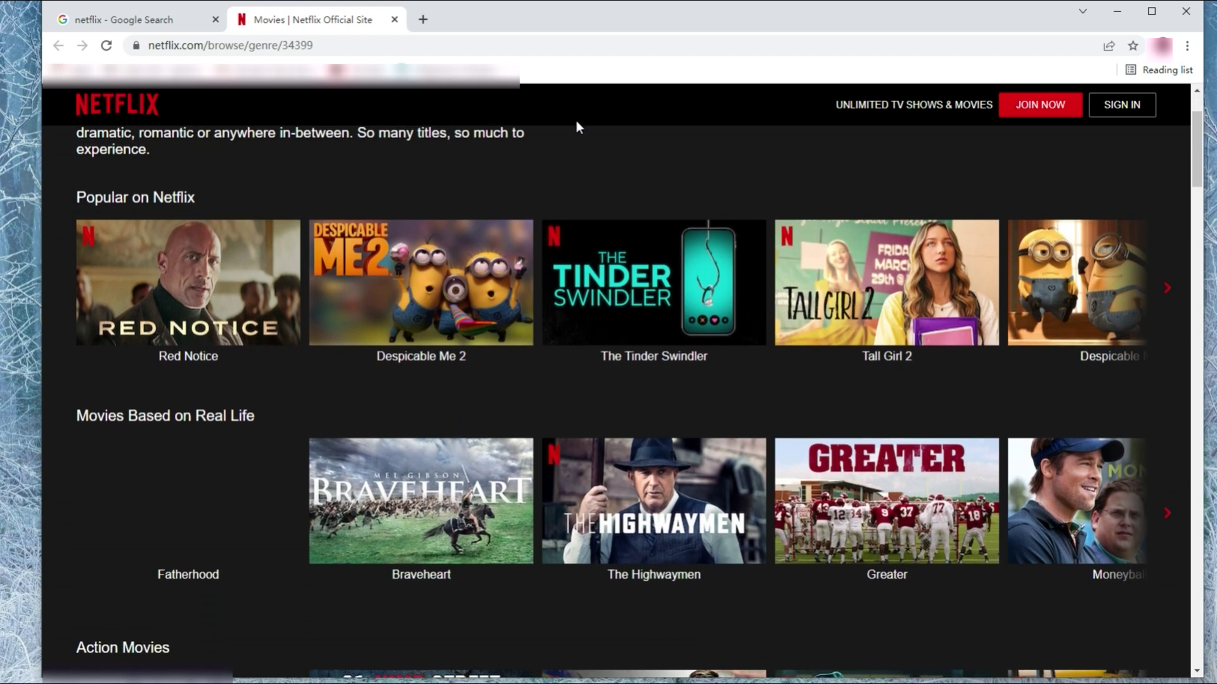
pyautogui.scroll(-4, 576, 121)
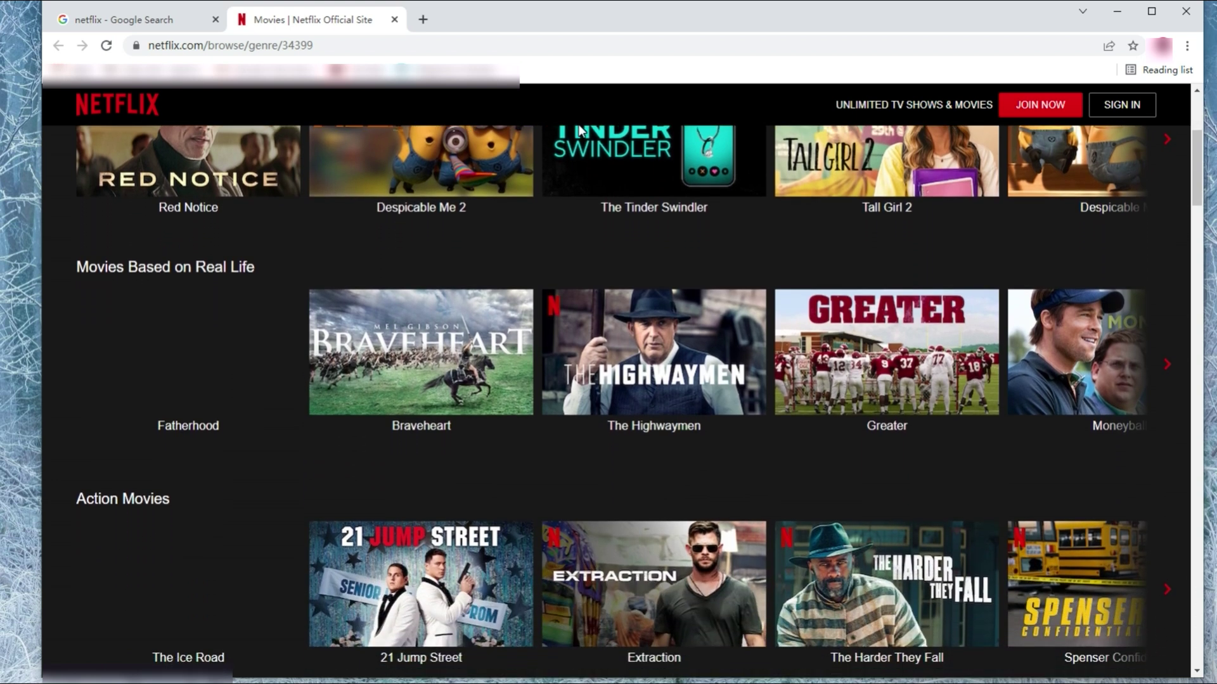
pyautogui.scroll(-7, 577, 130)
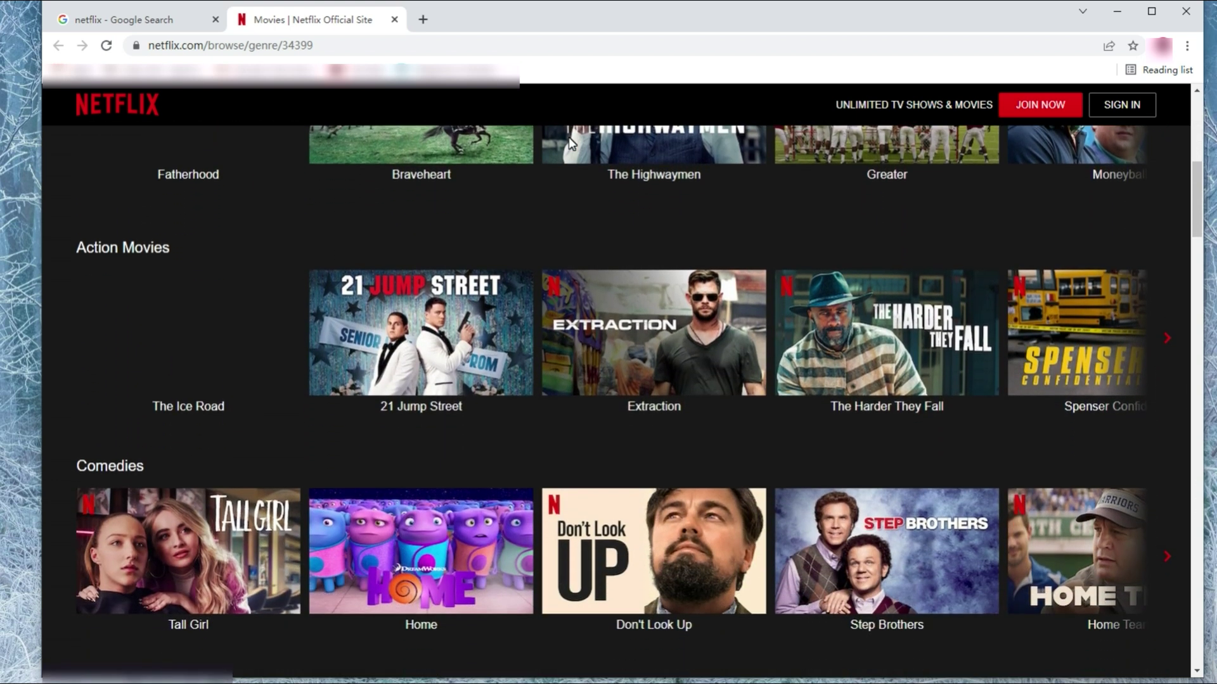
pyautogui.scroll(-10, 569, 137)
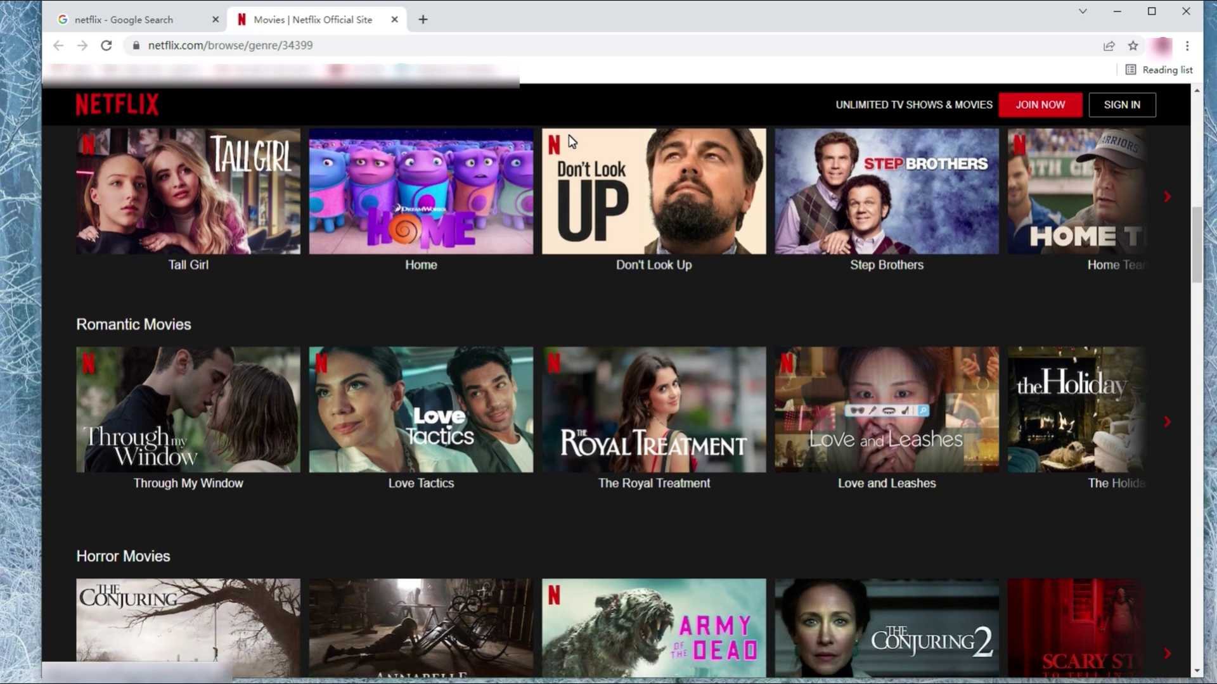
pyautogui.scroll(-9, 569, 137)
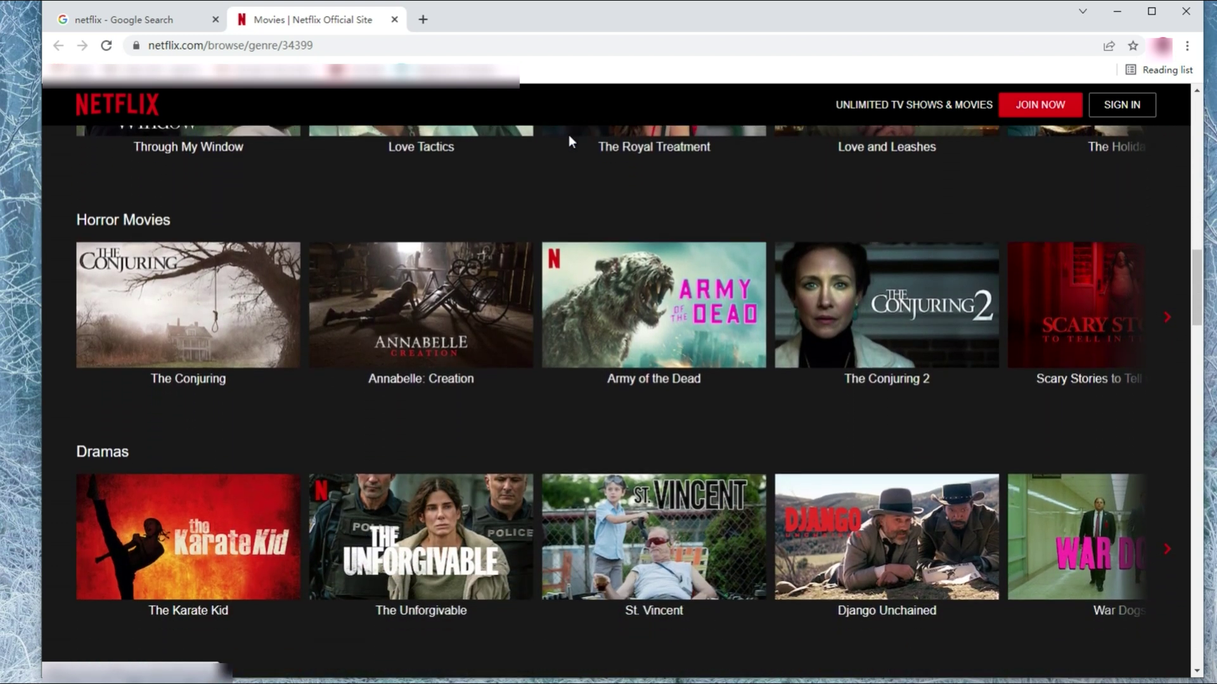
pyautogui.scroll(-9, 568, 137)
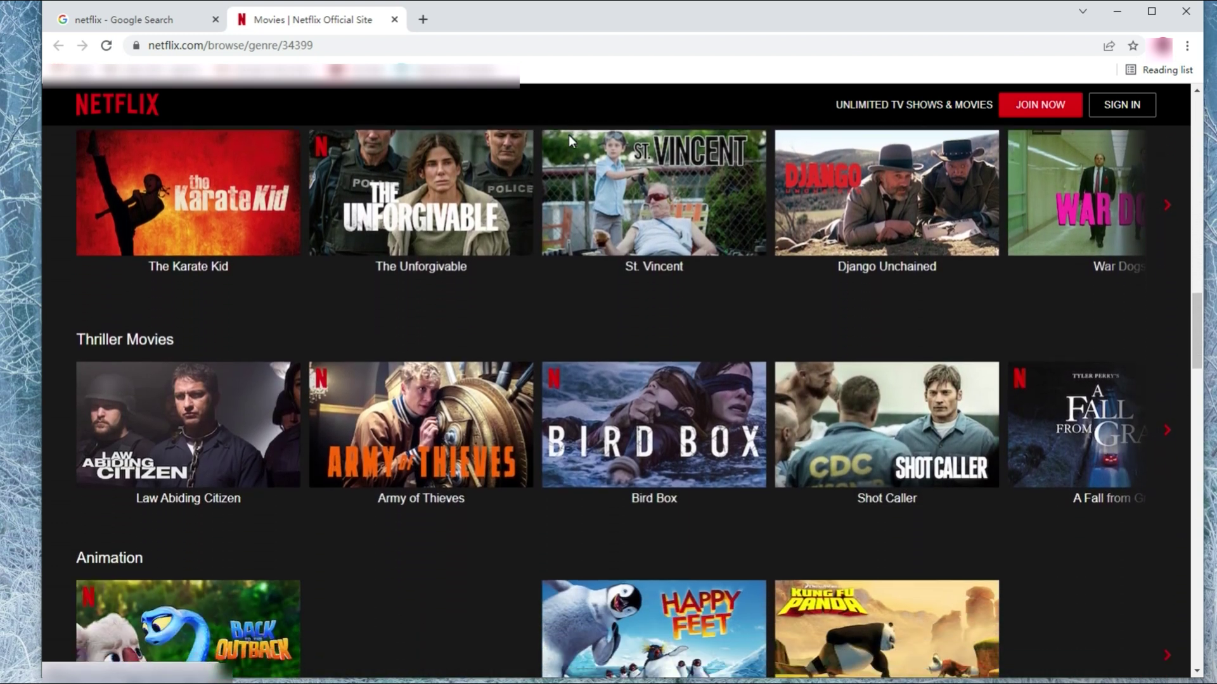
pyautogui.scroll(-9, 568, 135)
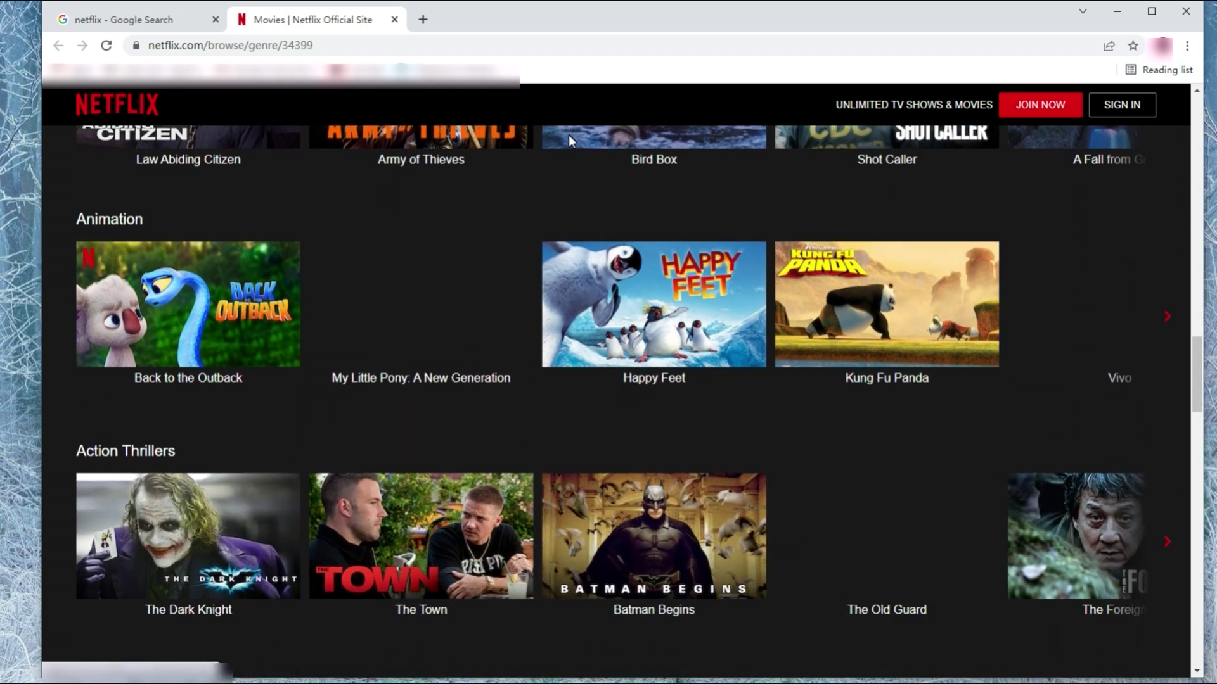
pyautogui.scroll(-9, 568, 136)
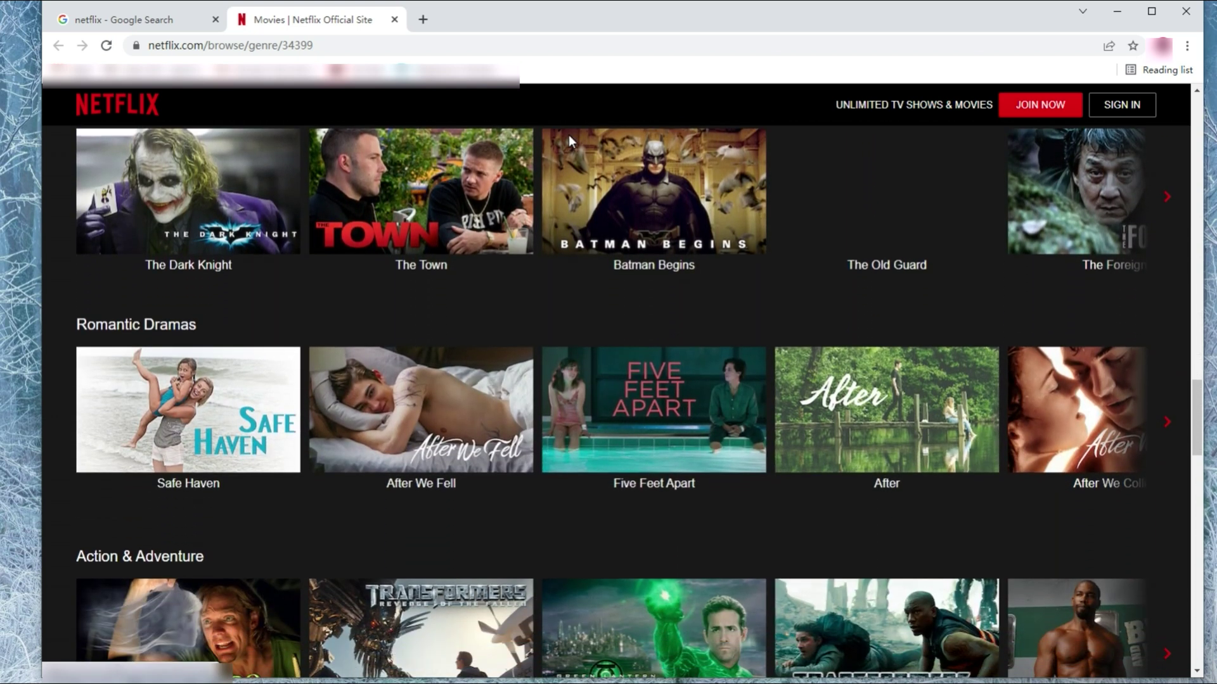
pyautogui.scroll(-9, 568, 135)
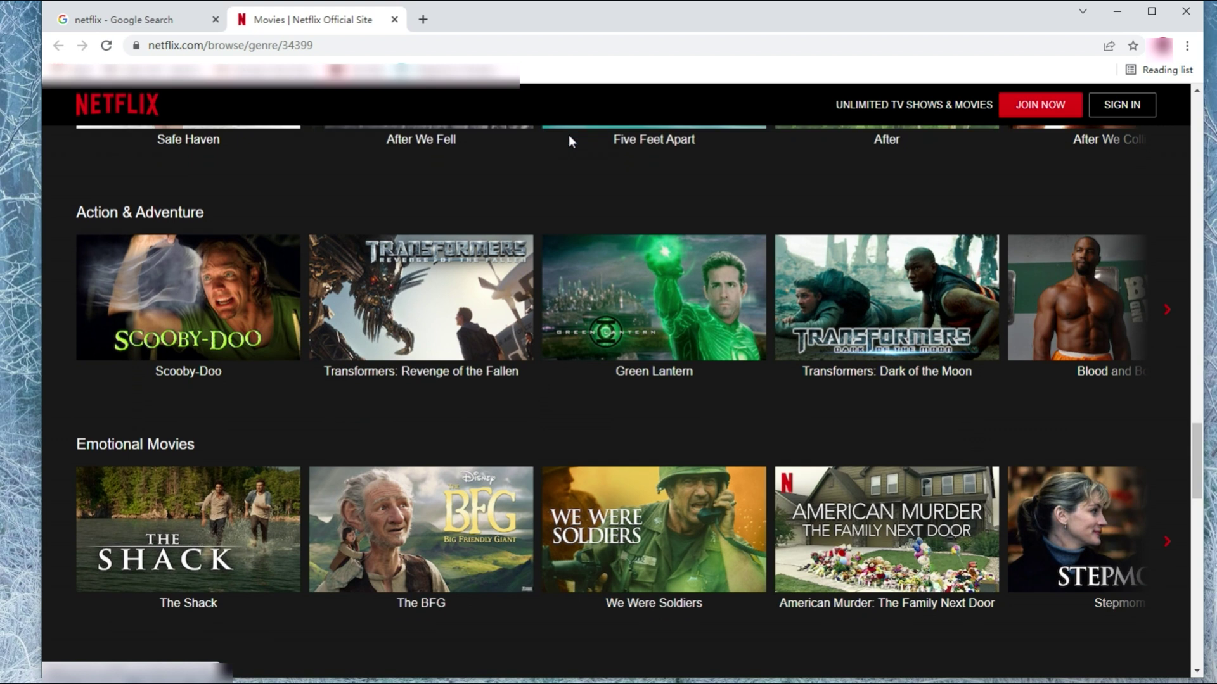
pyautogui.scroll(-9, 569, 134)
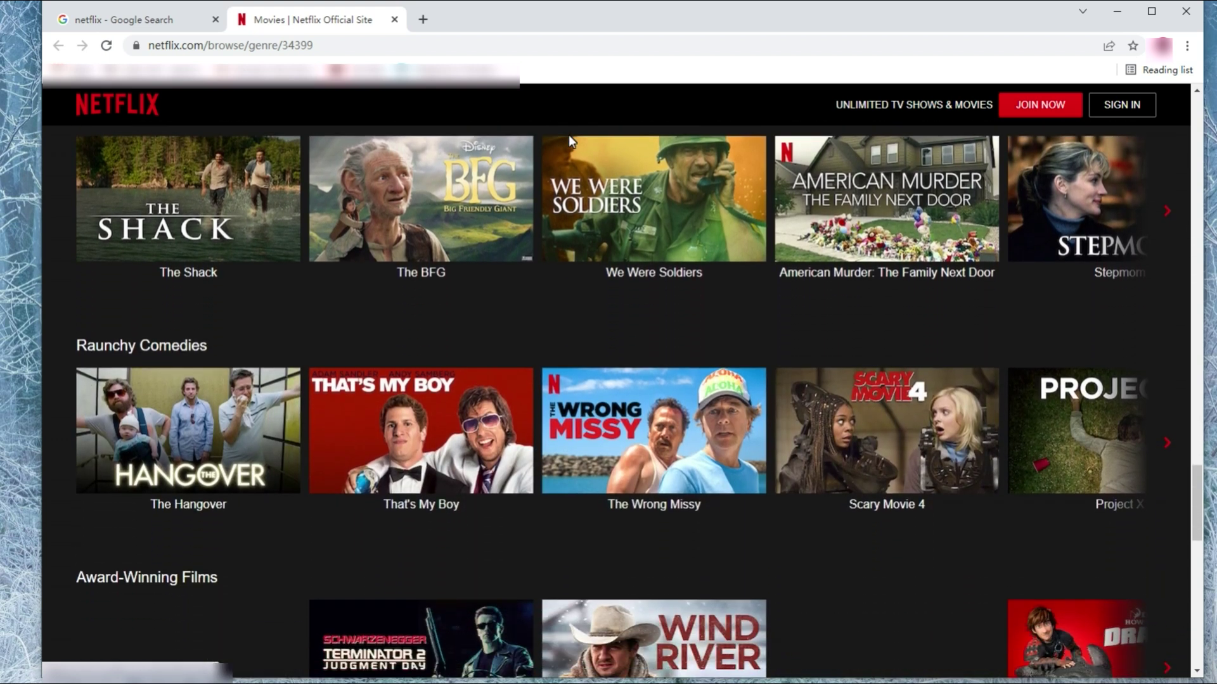
pyautogui.scroll(-9, 569, 134)
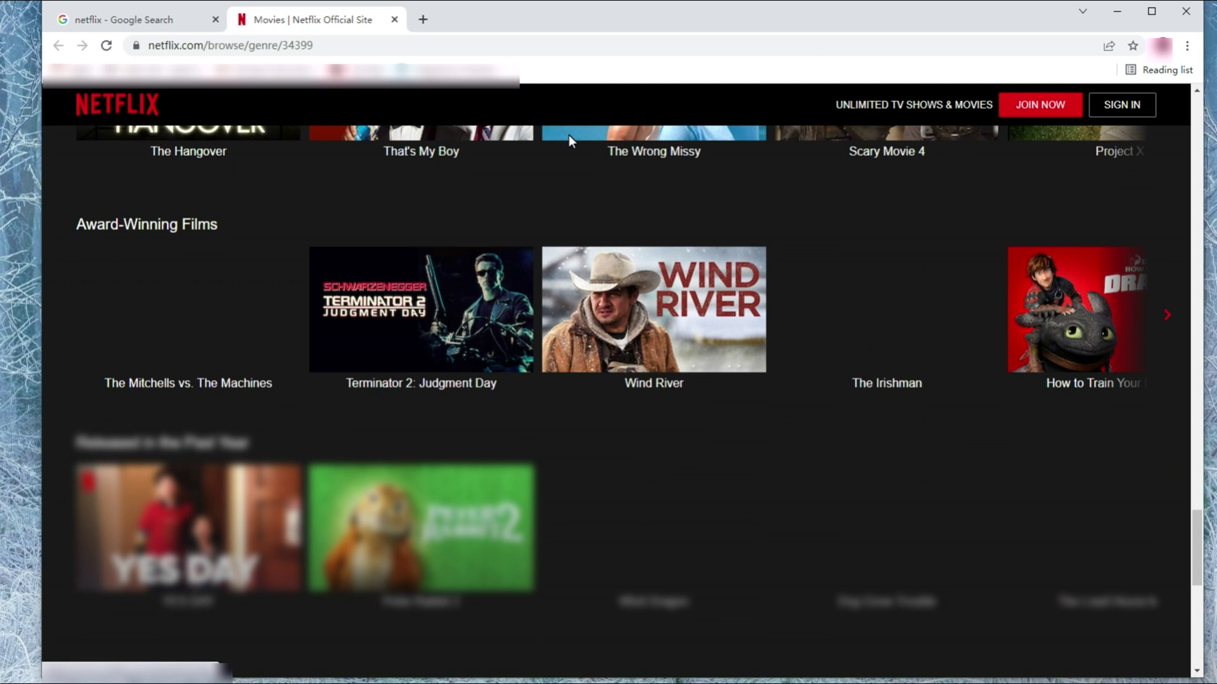
# Step: Switch off 'Use hardware acceleration when available' in Chrome's Advanced > System settings
pyautogui.click(1187, 45)
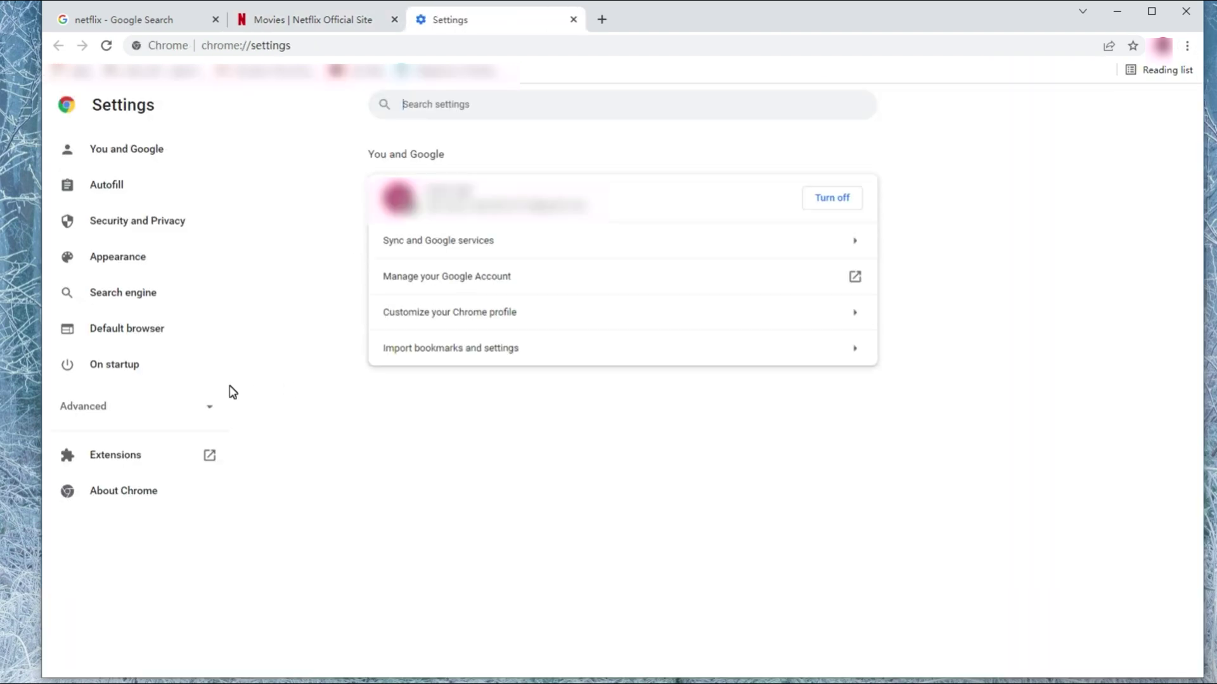
pyautogui.click(185, 411)
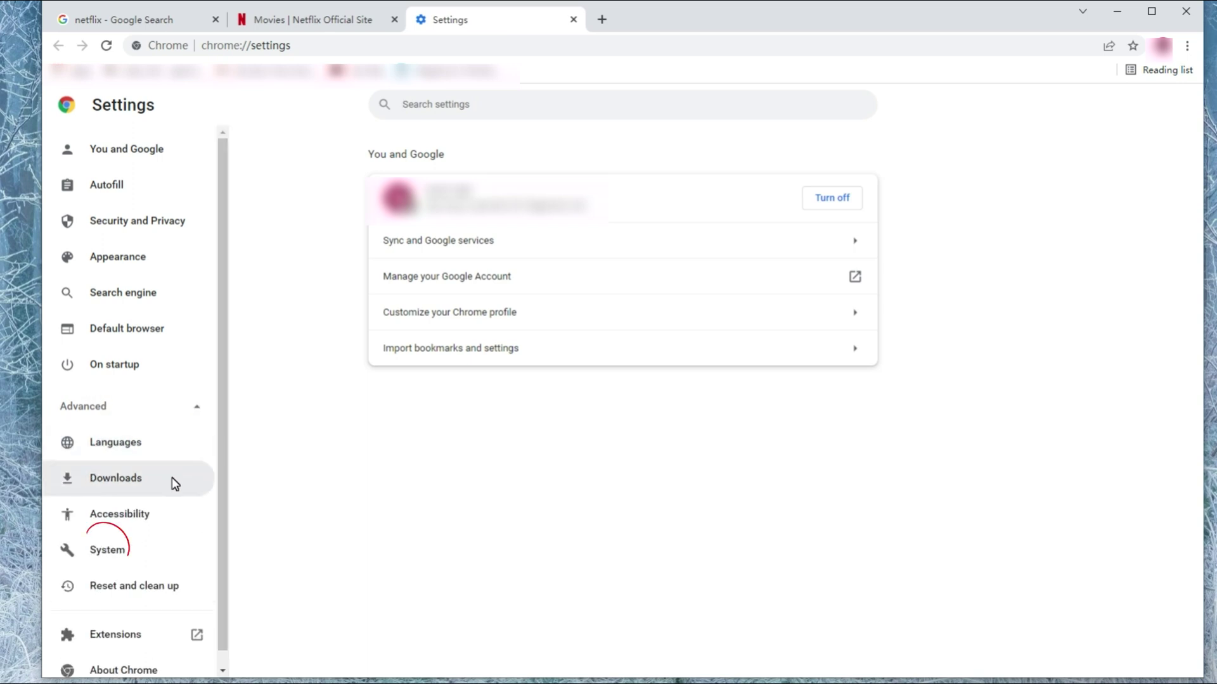
pyautogui.click(140, 547)
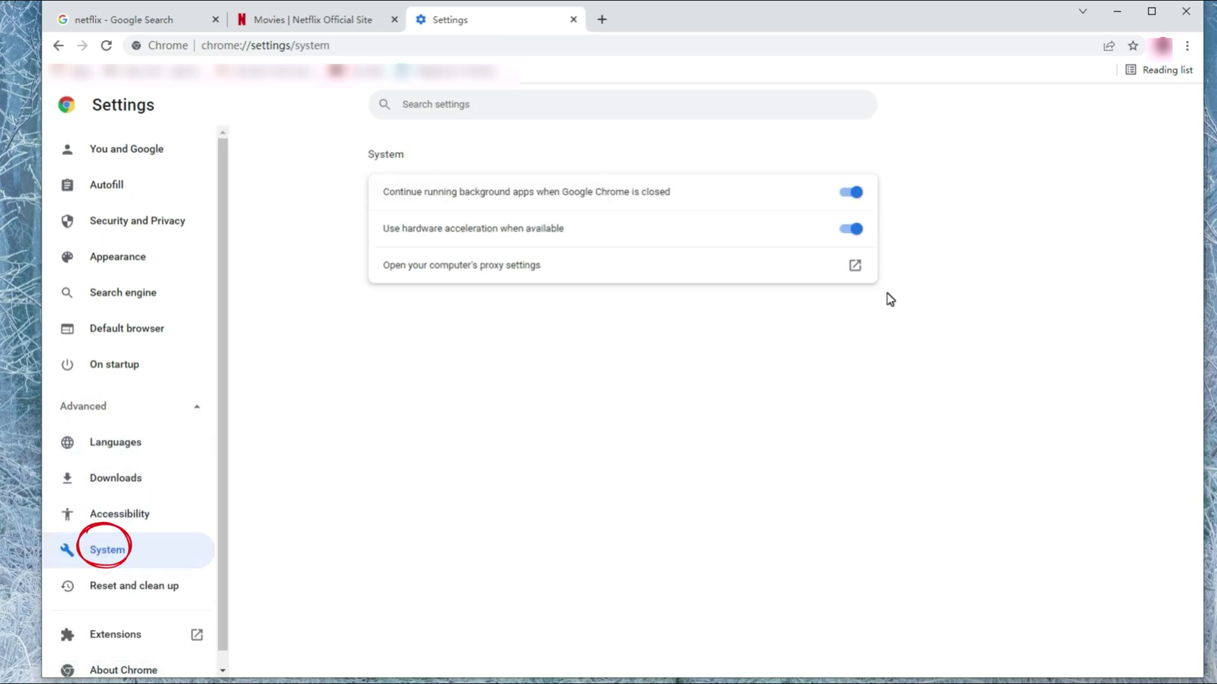
pyautogui.click(853, 229)
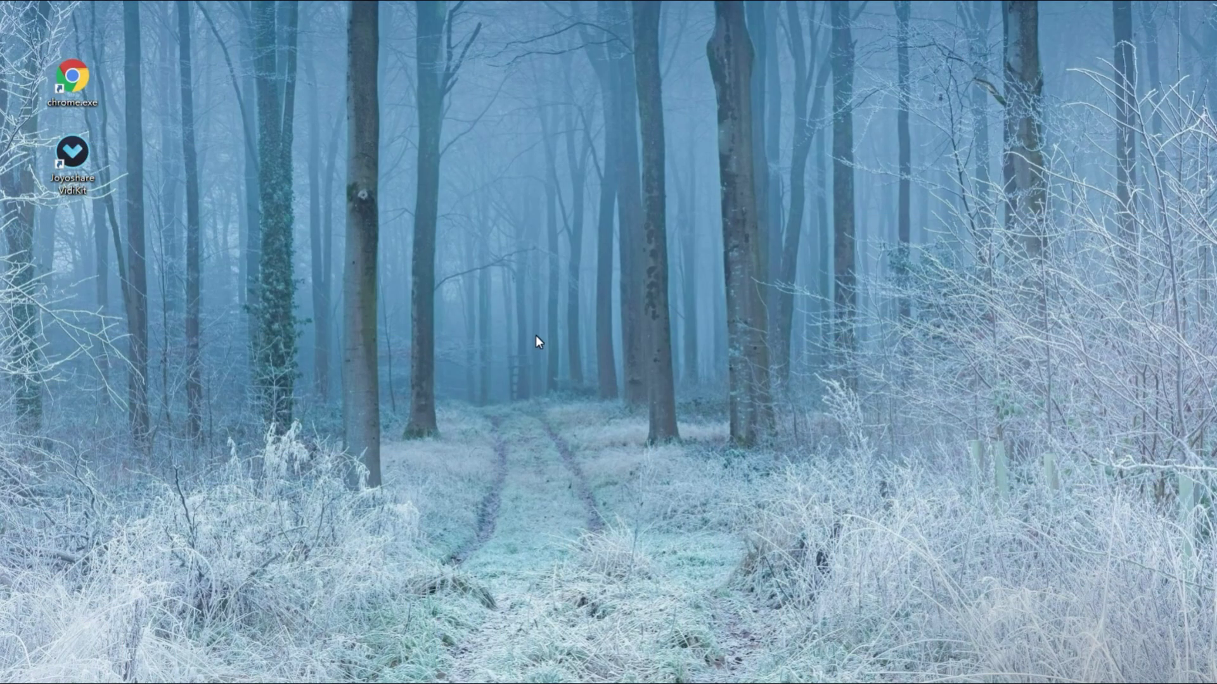
# Step: Launch VidKit, start Record > Screen Recorder, and move the recorder window near the screen top
pyautogui.doubleClick(87, 162)
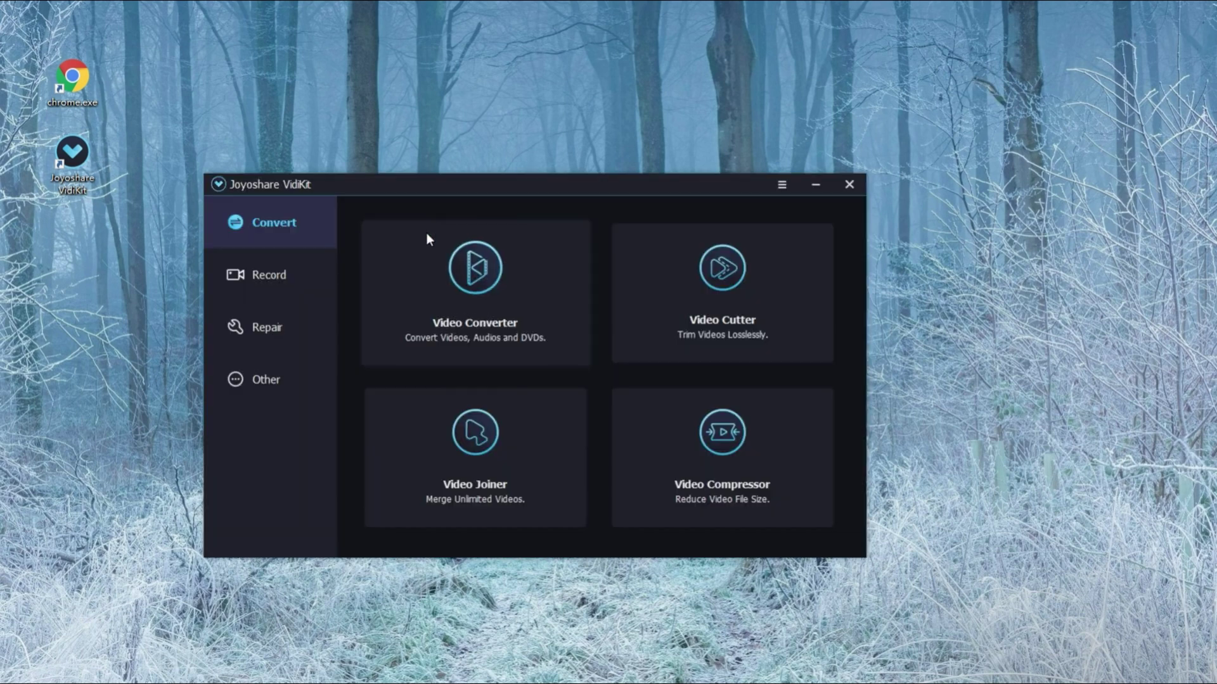
pyautogui.moveTo(502, 184); pyautogui.dragTo(561, 159)
pyautogui.click(372, 261)
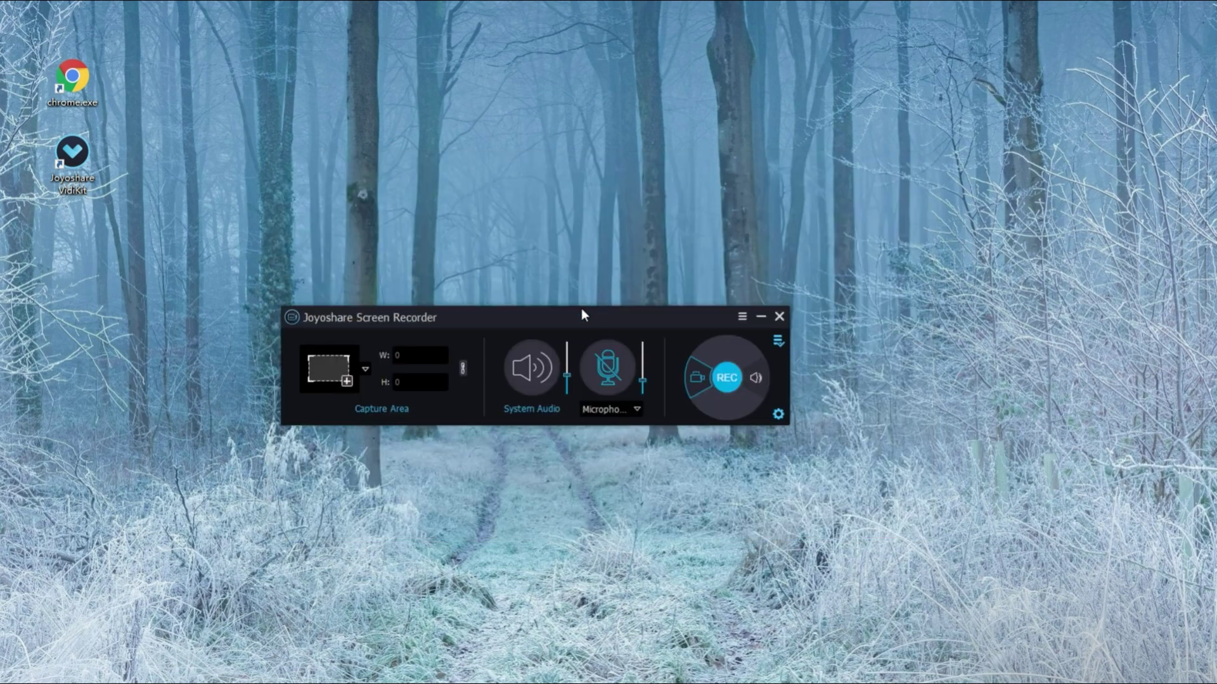
pyautogui.moveTo(583, 315); pyautogui.dragTo(617, 90)
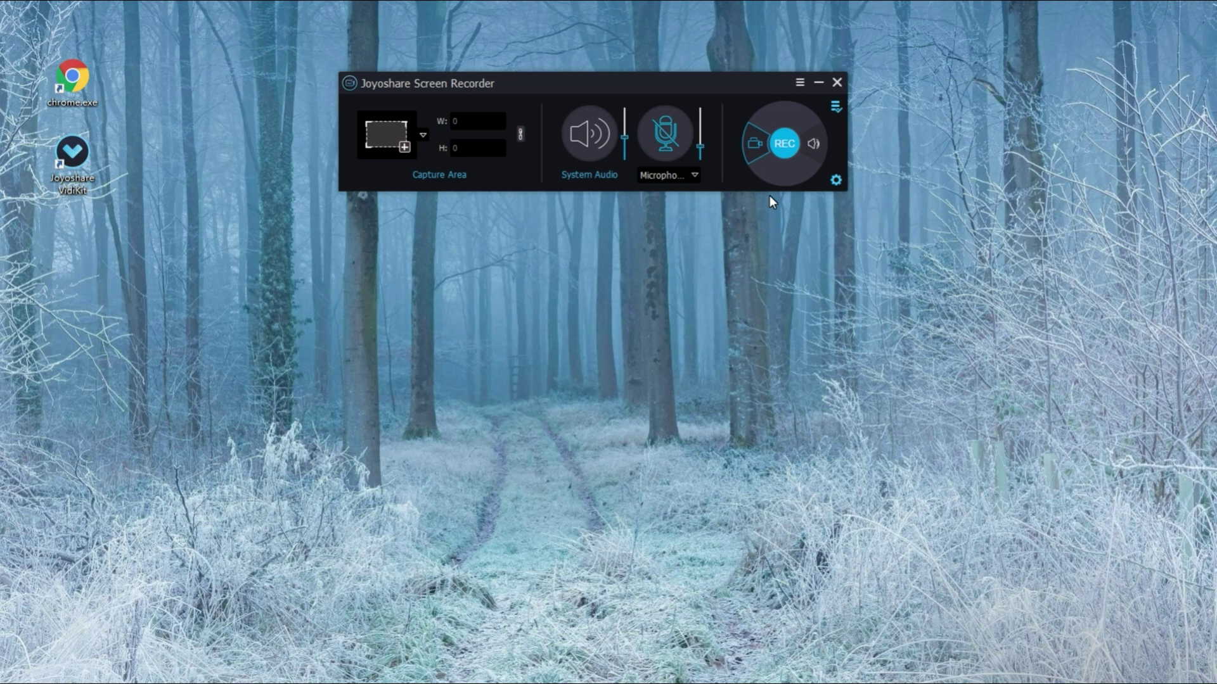
# Step: Keep MP4 output with automatic video parameters and collapse the recorder's settings panel
pyautogui.click(836, 186)
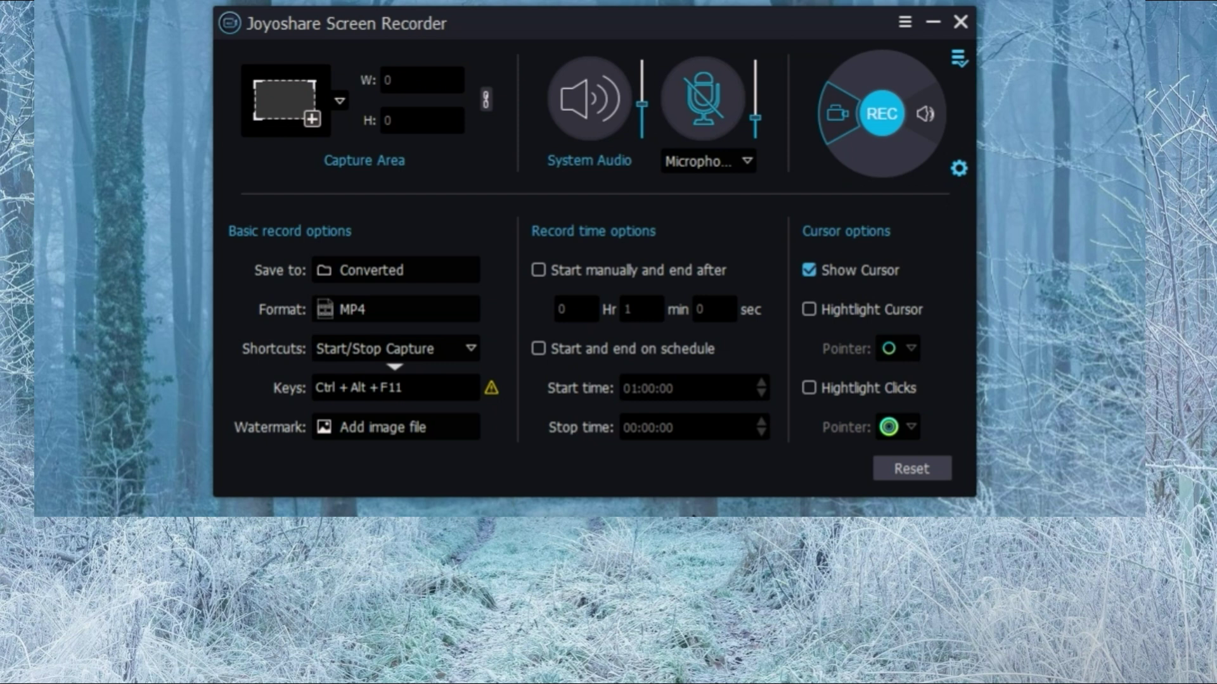
pyautogui.click(447, 301)
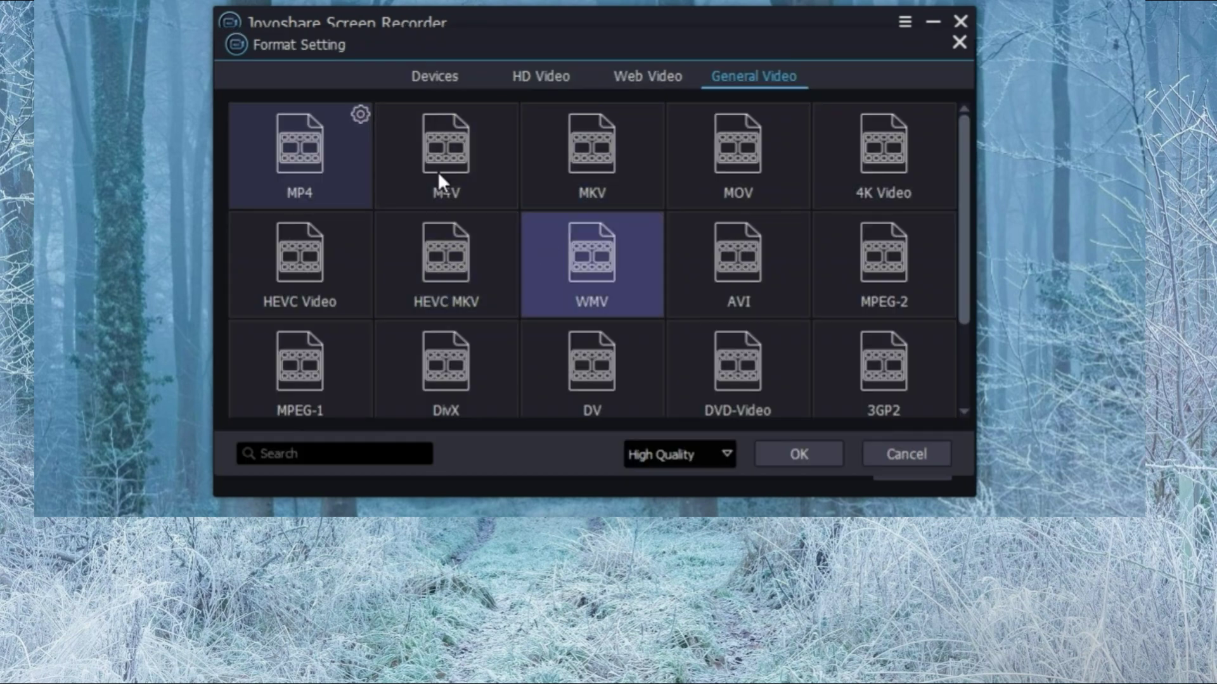
pyautogui.click(359, 115)
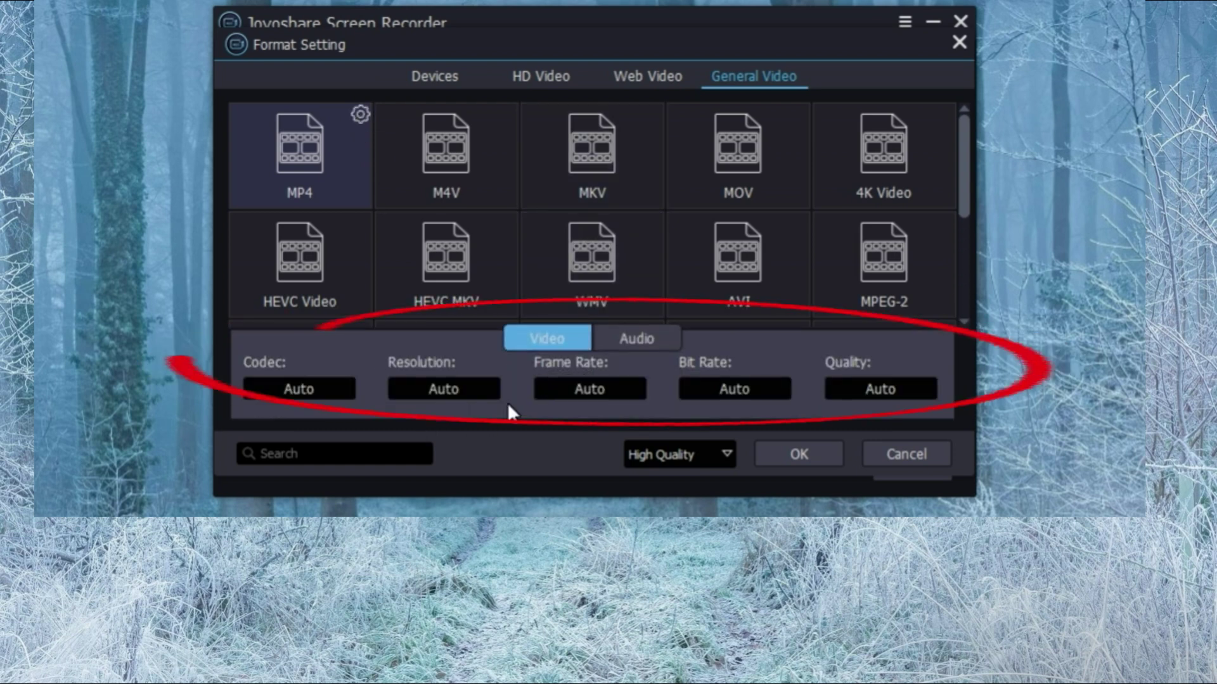
pyautogui.click(783, 454)
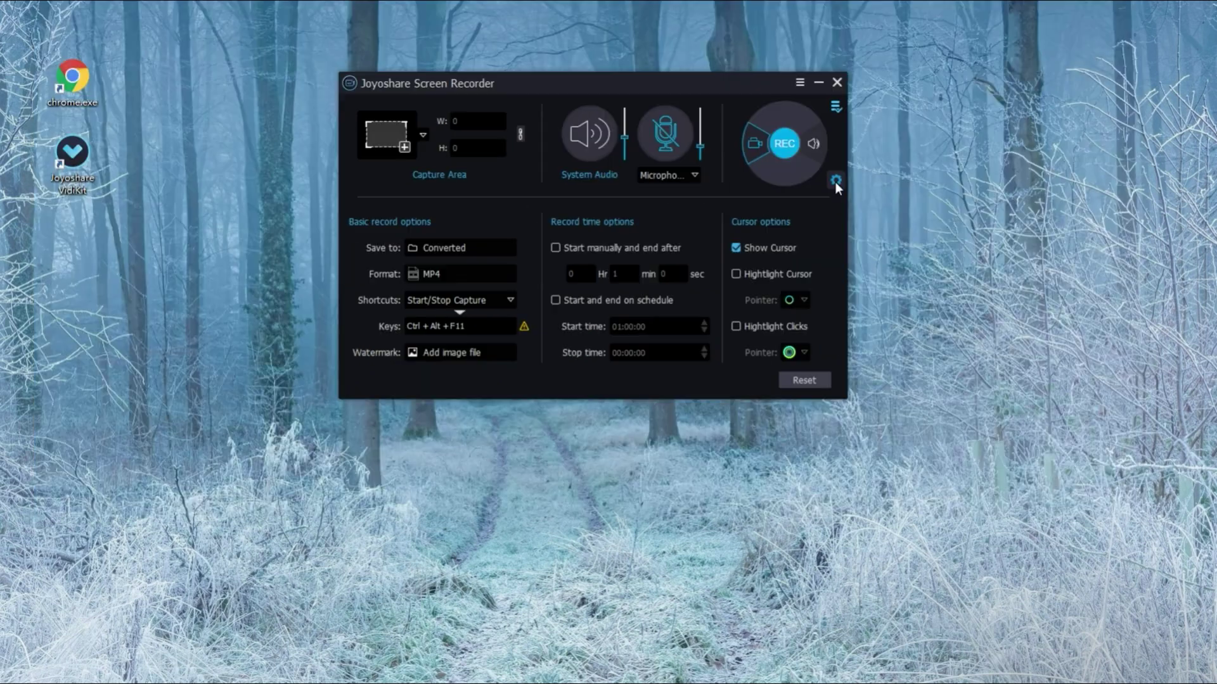
pyautogui.click(958, 168)
# Step: Draw a capture region in the desktop's middle and resize it to 936 × 507
pyautogui.click(313, 102)
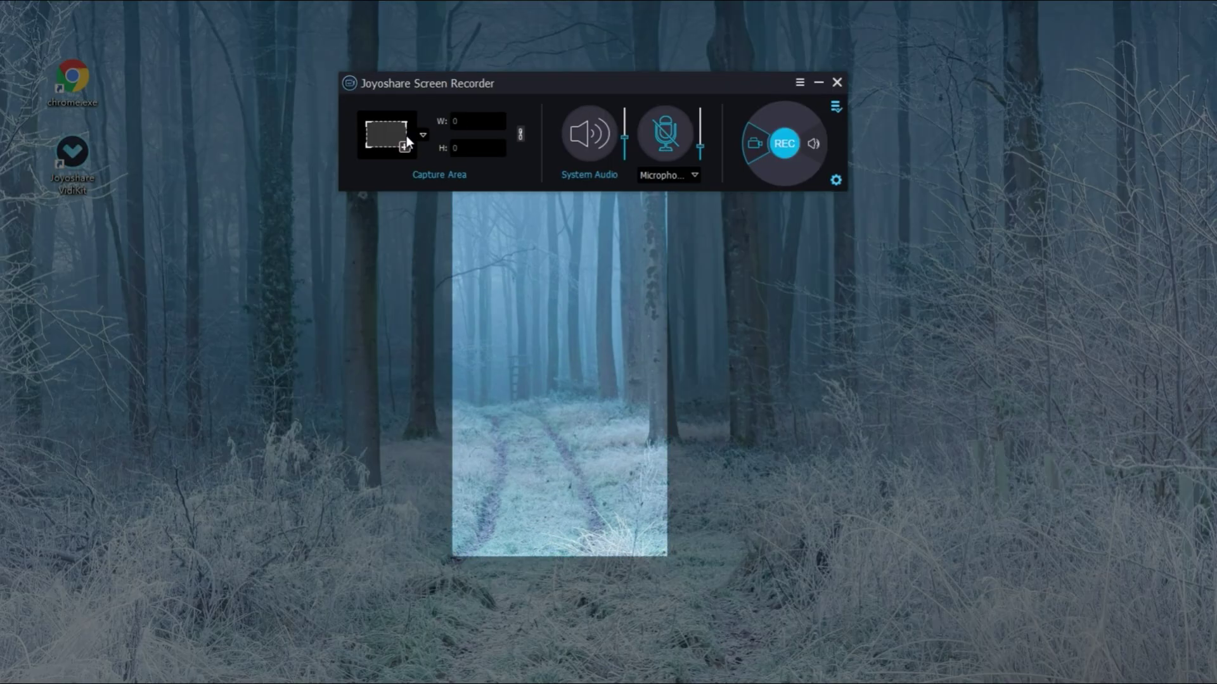
pyautogui.moveTo(553, 382); pyautogui.dragTo(535, 388)
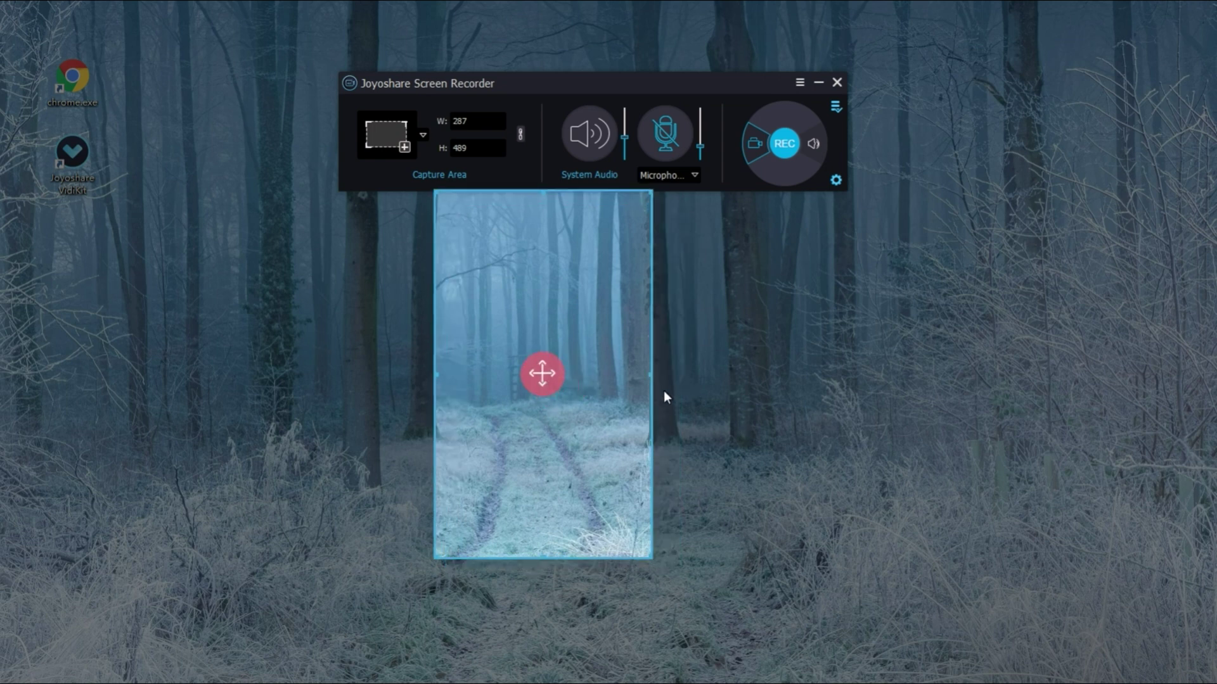
pyautogui.moveTo(648, 558); pyautogui.dragTo(932, 539)
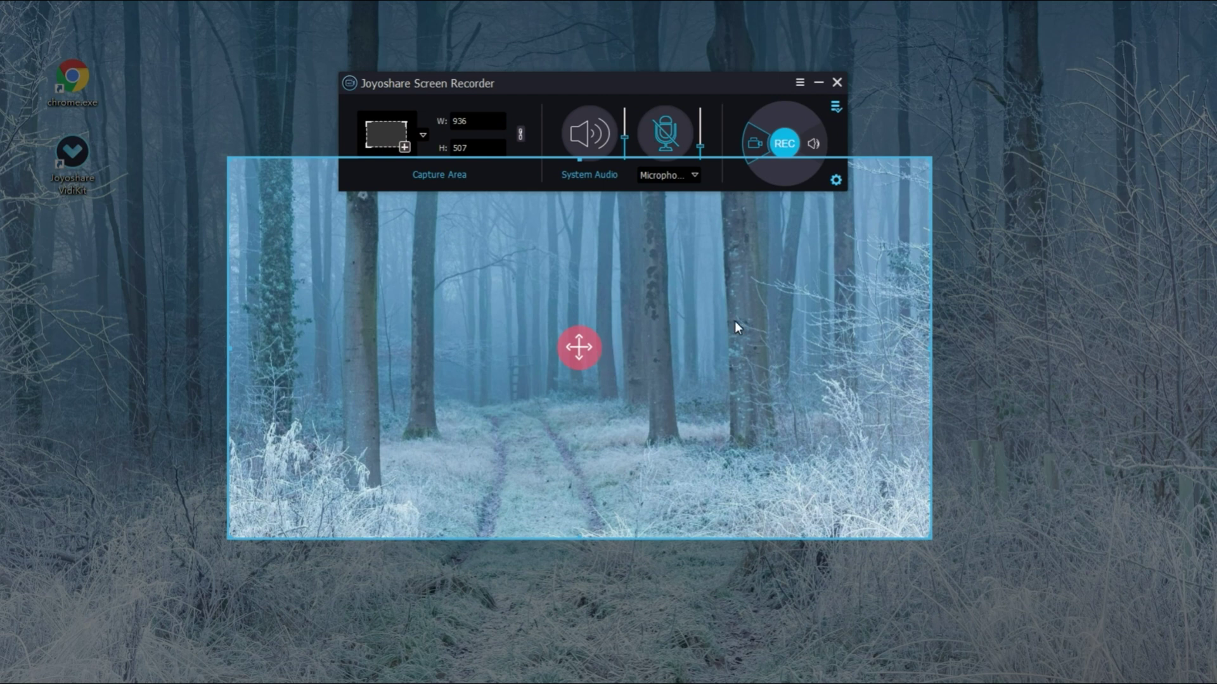
# Step: In History, rename the newest recording to 'record-netflix-video'
pyautogui.click(836, 107)
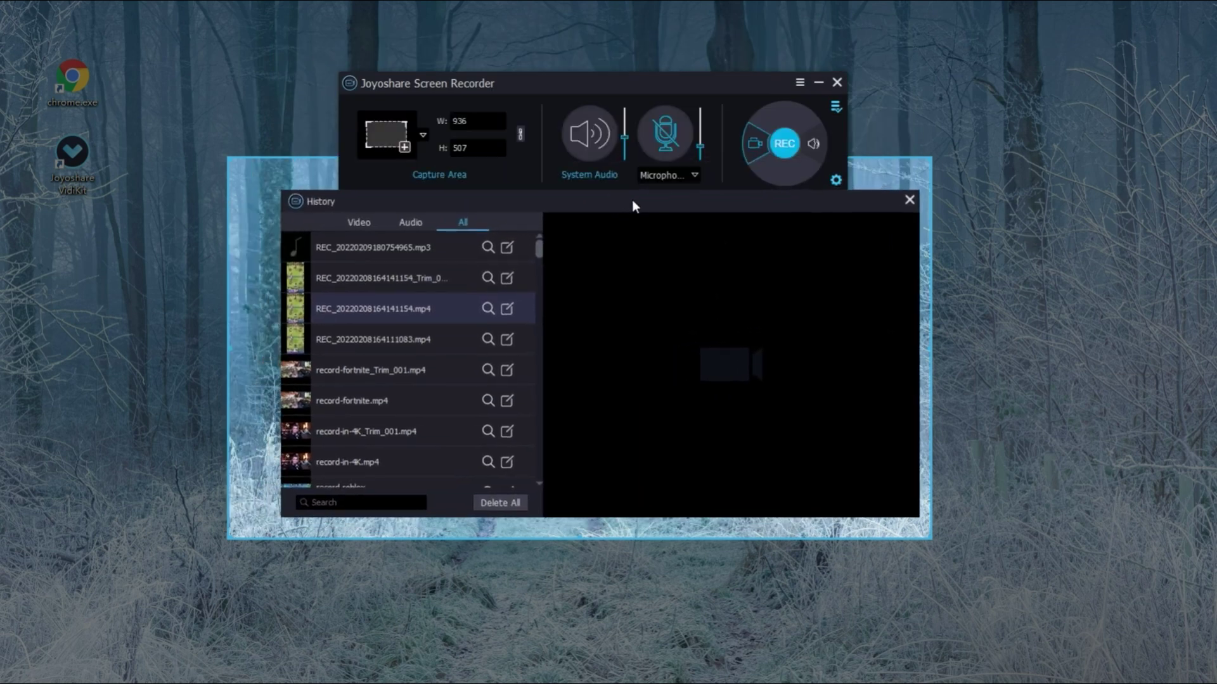
pyautogui.click(465, 247)
pyautogui.press('BackSpace')
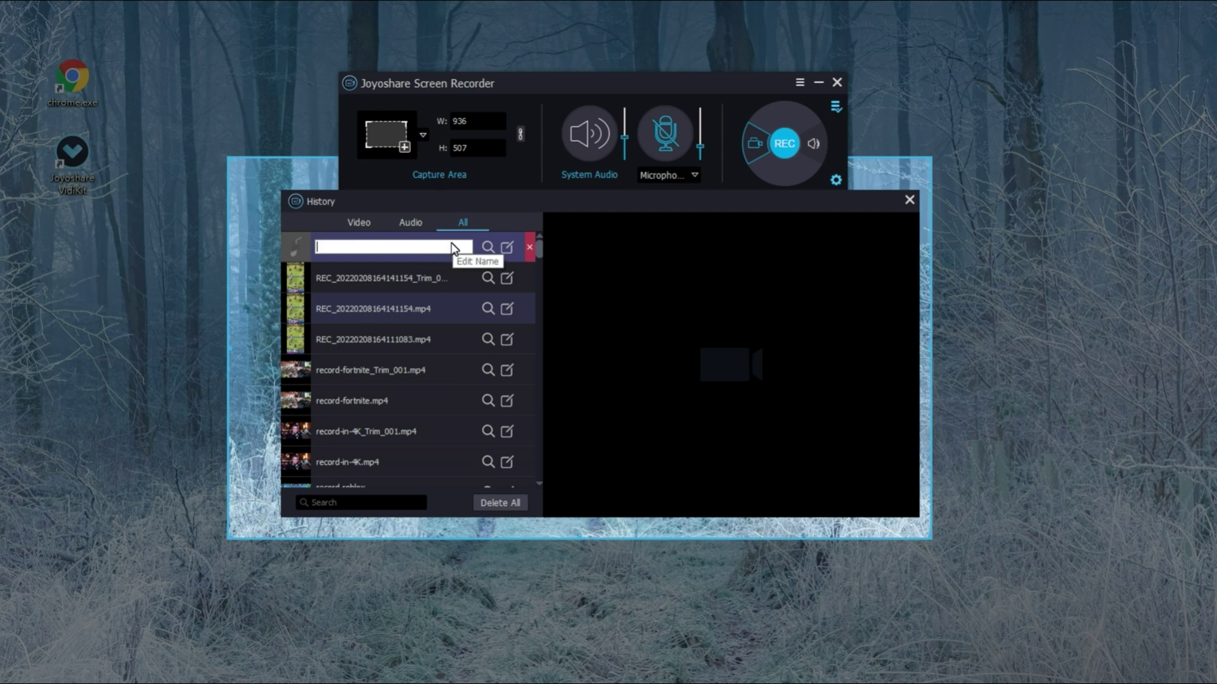
pyautogui.write('record-net')
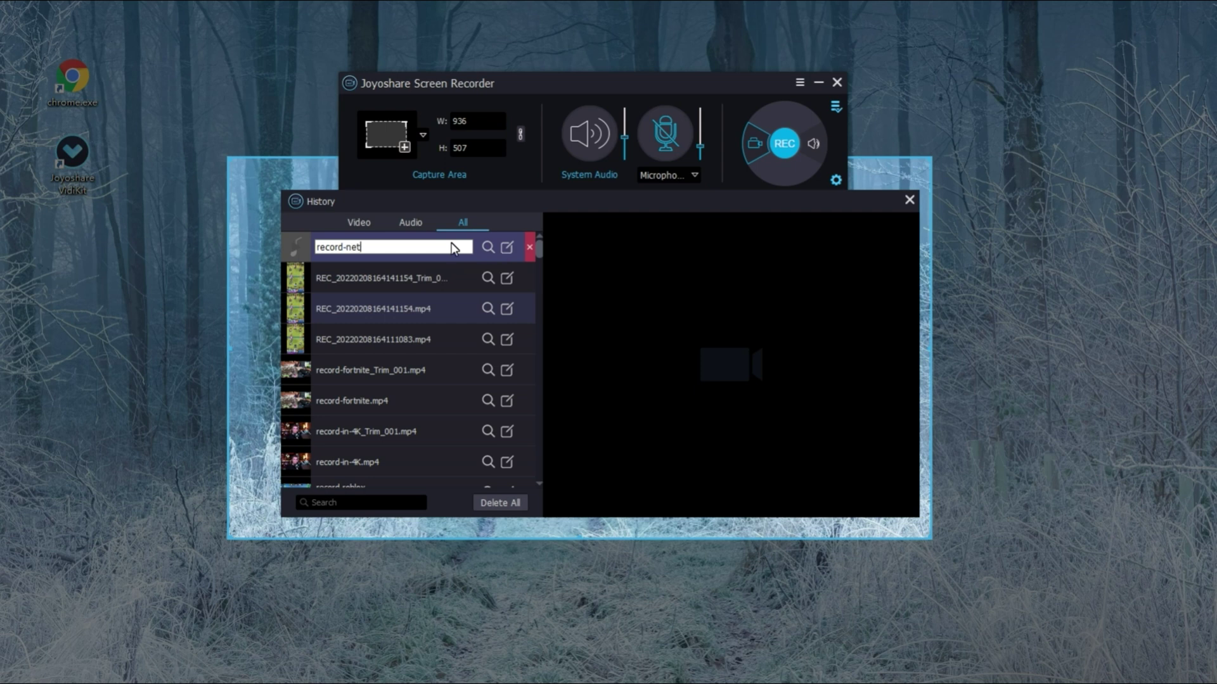
pyautogui.write('flix-video')
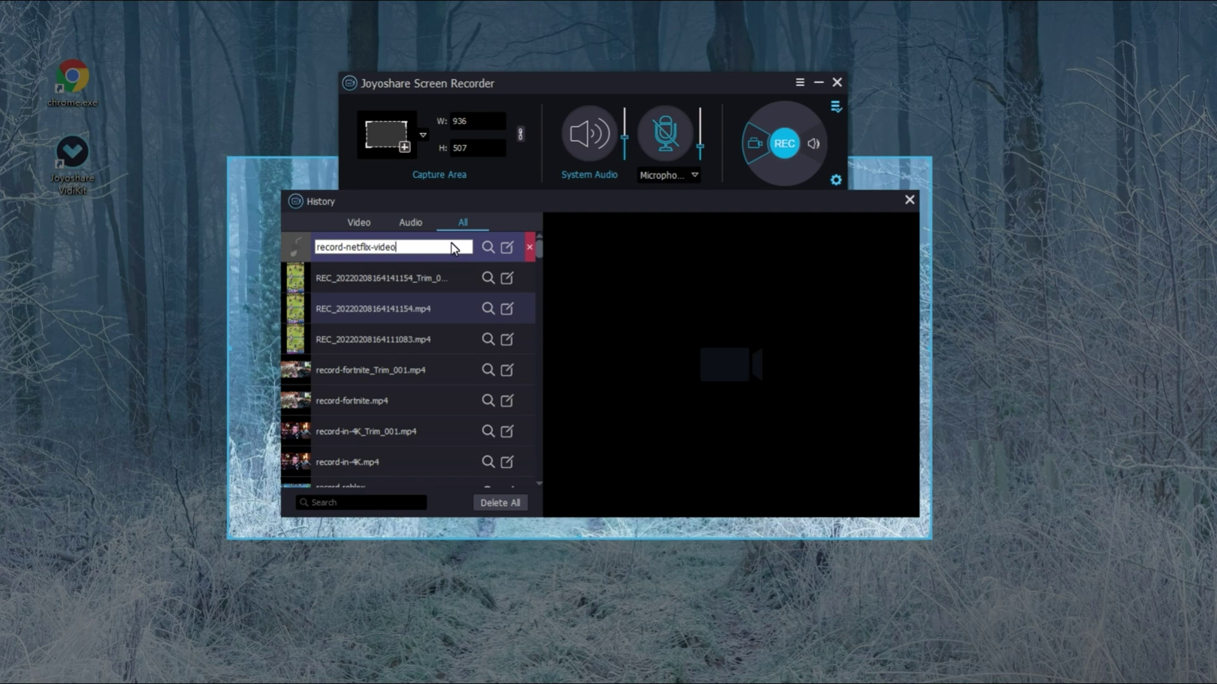